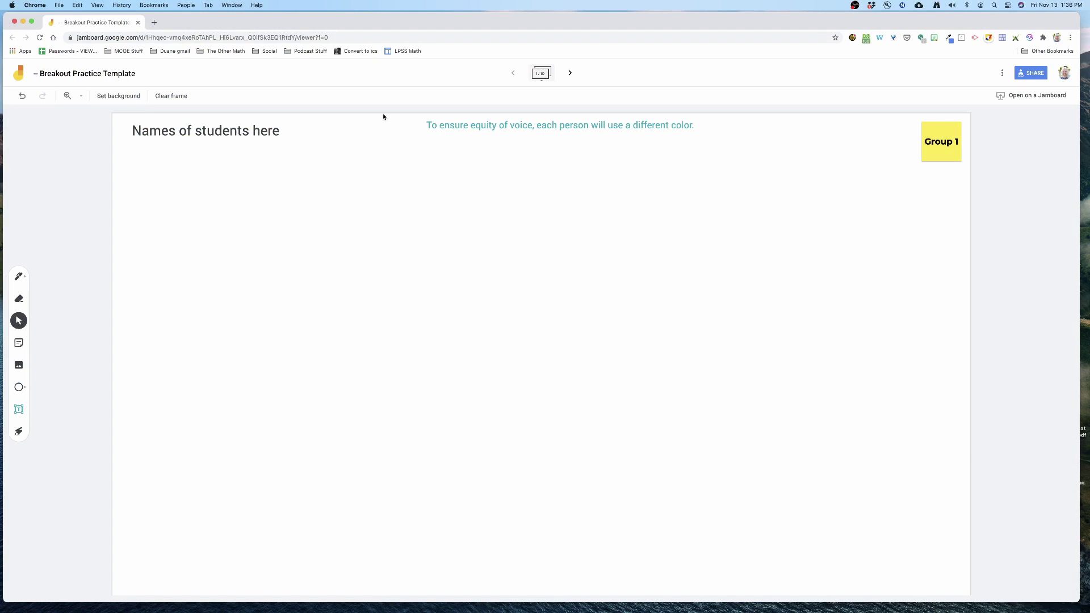
On the Group 2 frame, type several lines of test text into the heading box
{"action": "left_click", "coordinate": [570, 73]}
{"action": "left_click", "coordinate": [186, 131]}
{"action": "left_click", "coordinate": [186, 131]}
{"action": "double_click", "coordinate": [185, 131]}
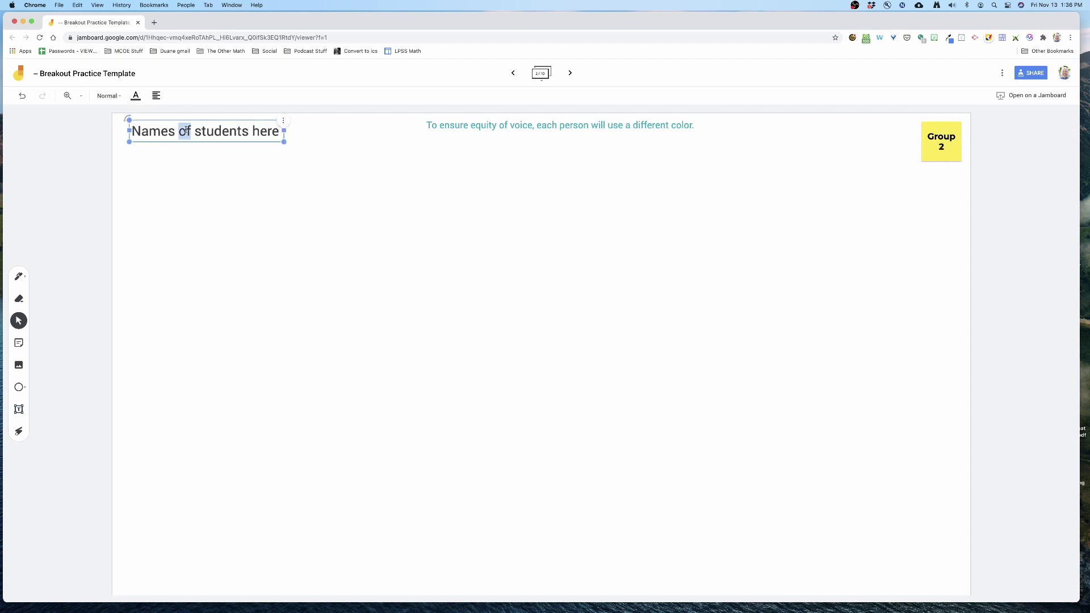
{"action": "left_click", "coordinate": [186, 131]}
{"action": "type", "text": "hj lkajdhf"}
{"action": "key", "text": "Return"}
{"action": "type", "text": "llk hadsgf lajksd"}
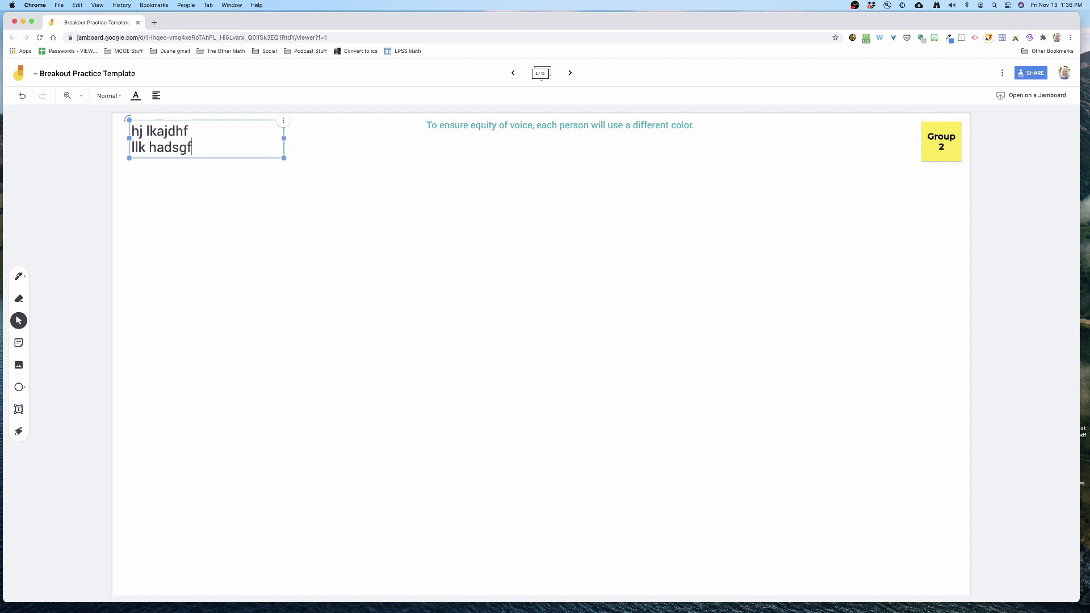
{"action": "key", "text": "Return"}
{"action": "type", "text": "k hbsdkjfh basd"}
{"action": "key", "text": "Return"}
{"action": "type", "text": ";sadfjvh"}
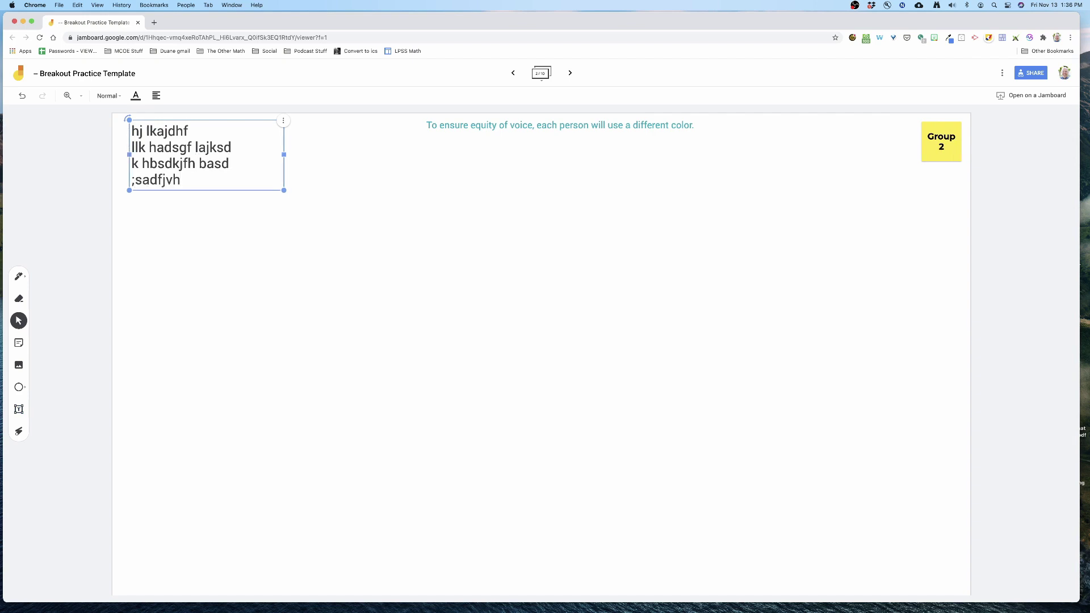
Replace the heading with 'Name of students here', then move to the Group 3 frame
{"action": "key", "text": "super+a"}
{"action": "type", "text": "Name"}
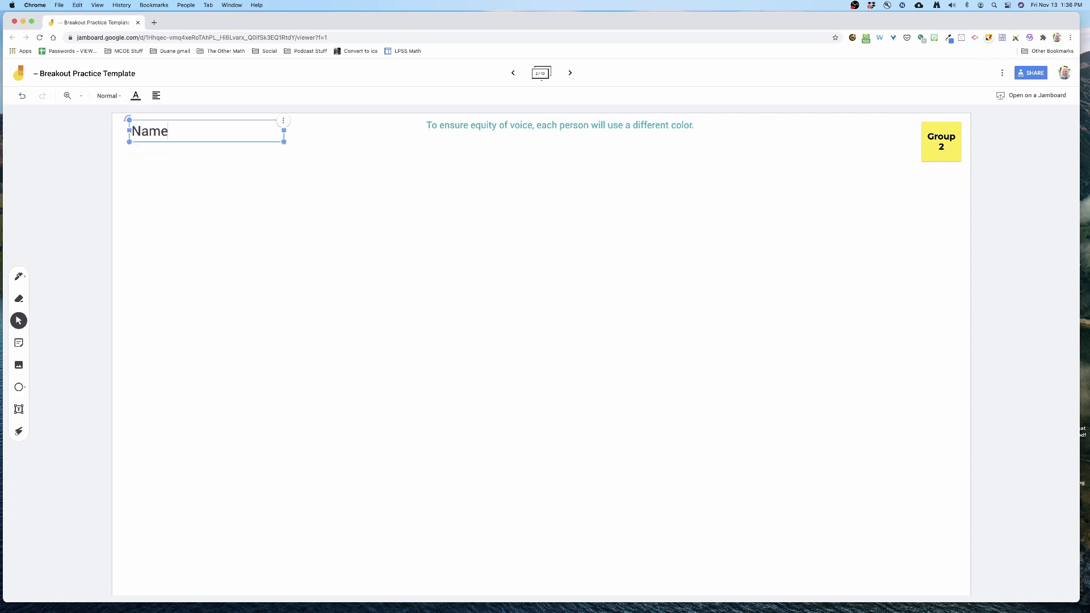
{"action": "type", "text": " of students here"}
{"action": "left_click", "coordinate": [197, 216]}
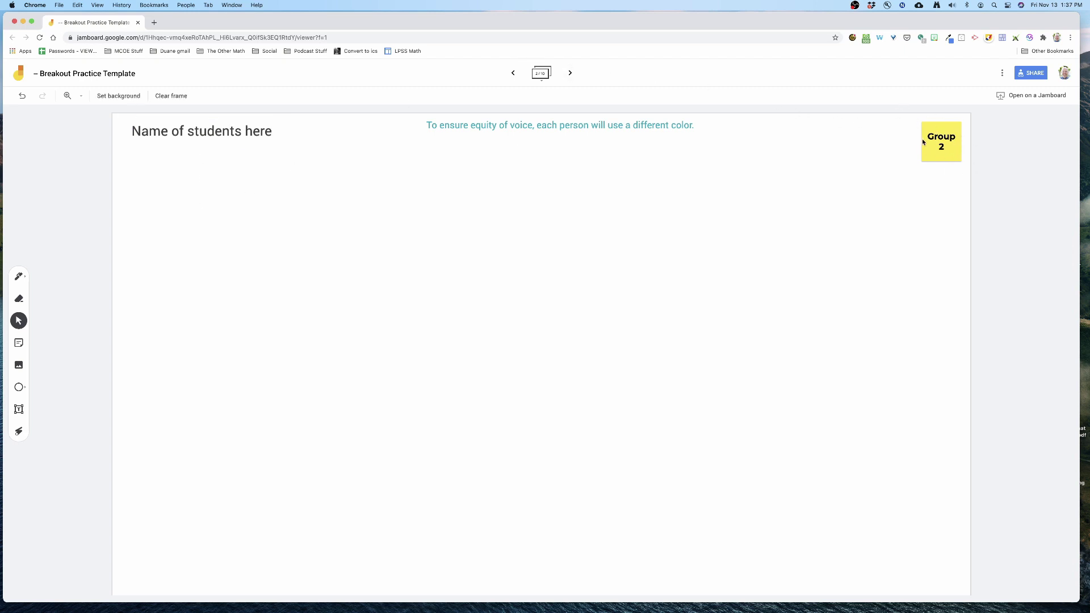
{"action": "left_click", "coordinate": [569, 72]}
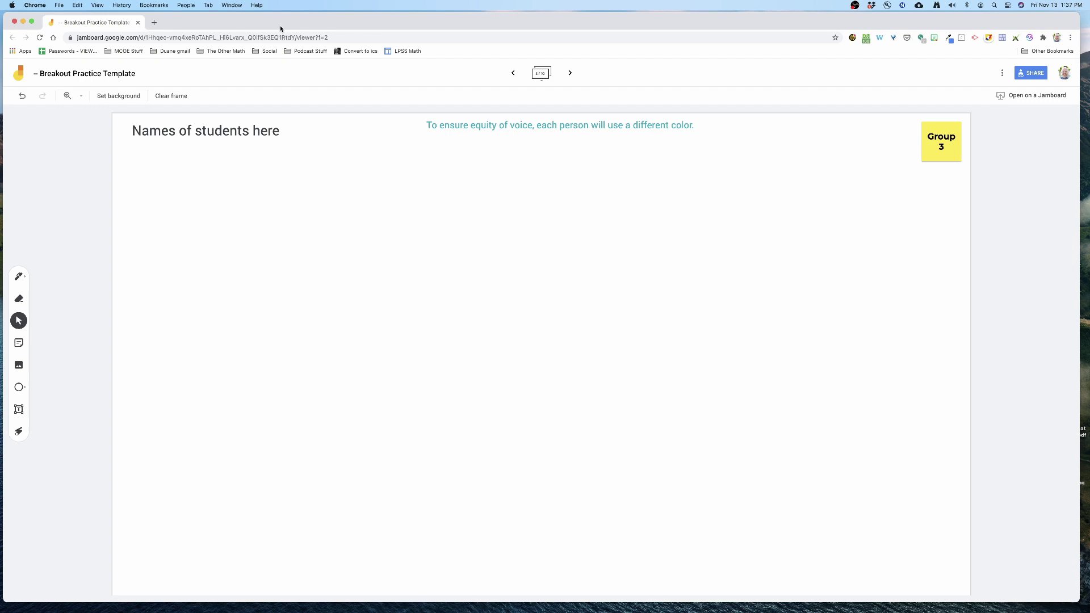
Return to Group 1, bookmark the board URL on the bookmarks bar, and test the bookmark
{"action": "left_click", "coordinate": [511, 75]}
{"action": "left_click", "coordinate": [505, 78]}
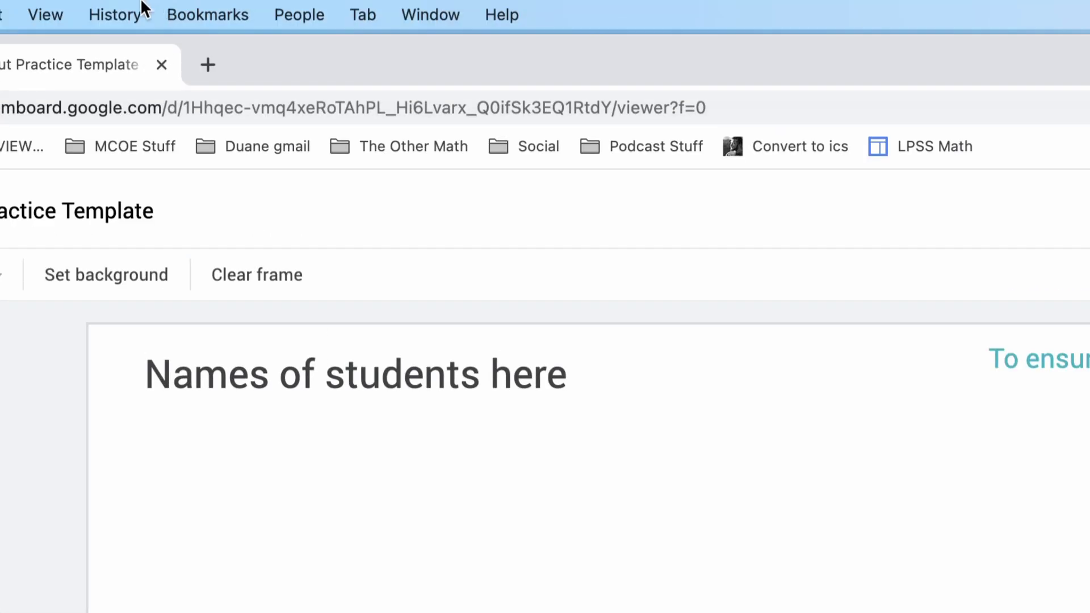
{"action": "left_click", "coordinate": [47, 107]}
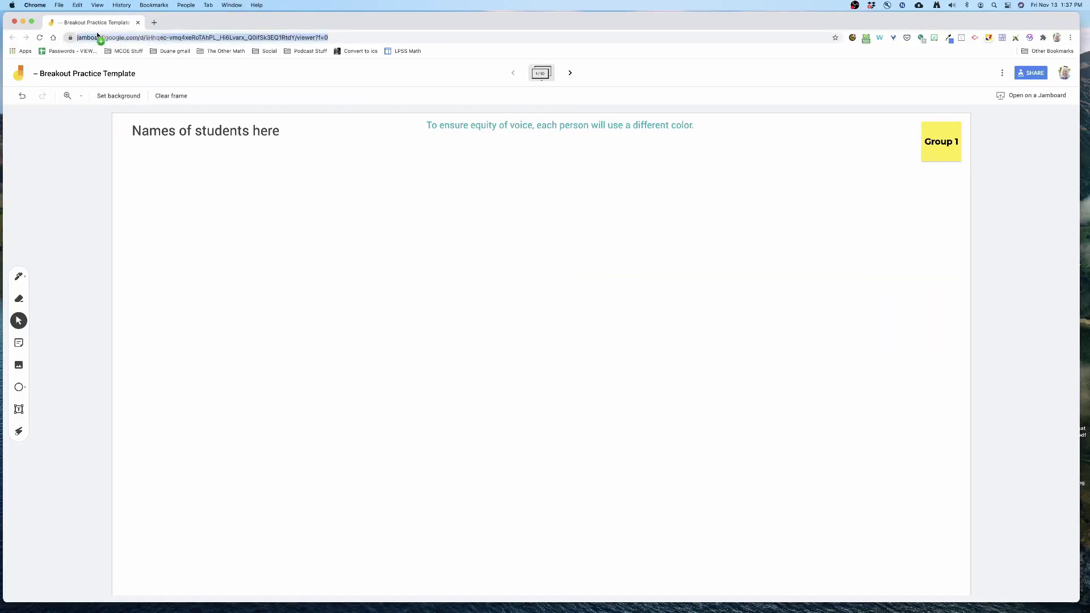
{"action": "left_click_drag", "start_coordinate": [98, 36], "coordinate": [442, 54]}
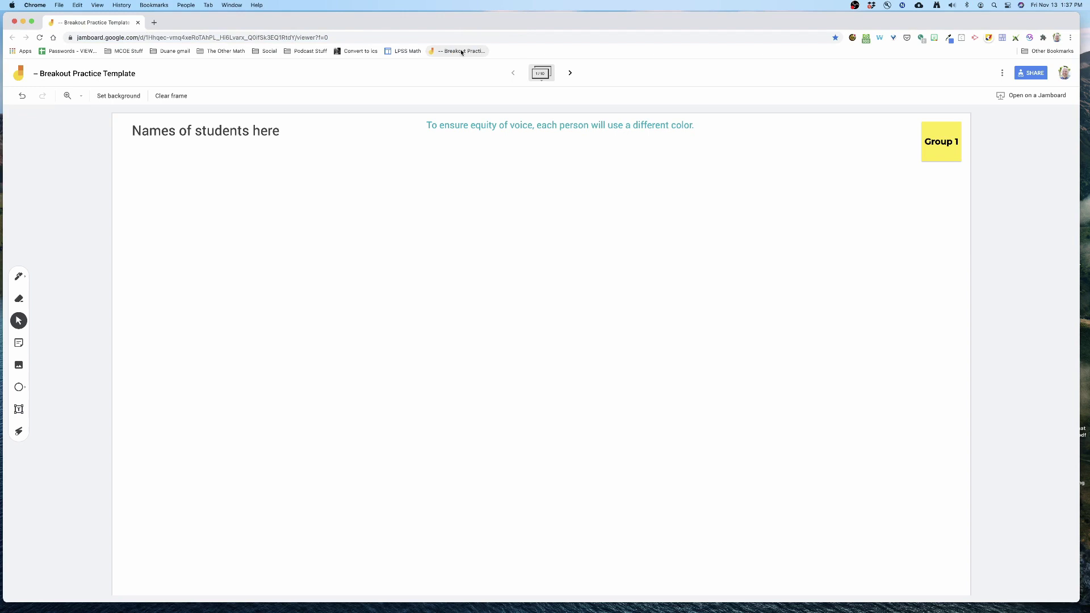
{"action": "left_click", "coordinate": [462, 53]}
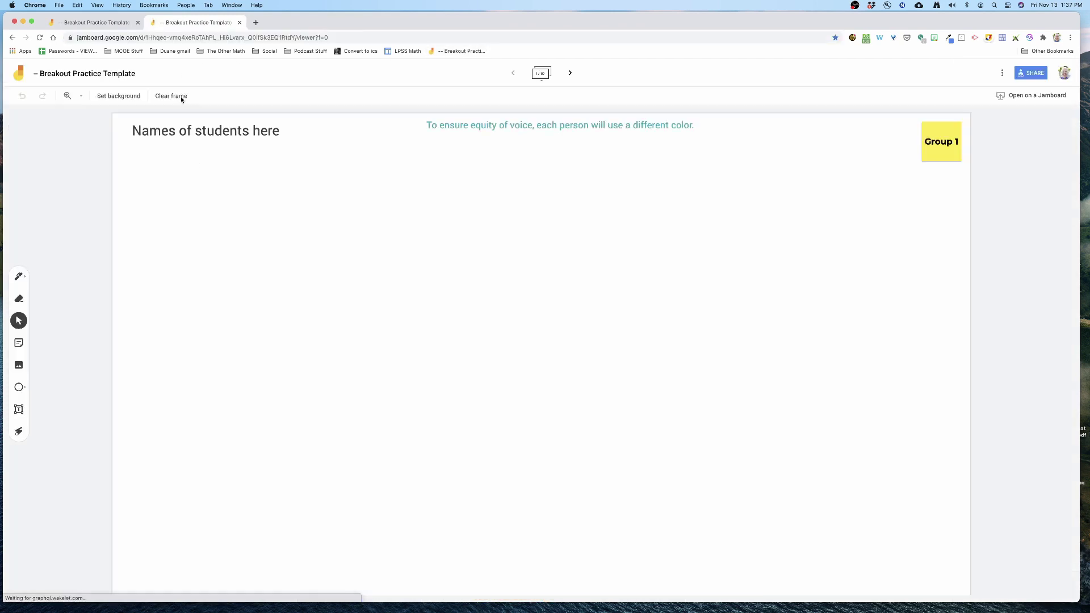
{"action": "left_click", "coordinate": [240, 22]}
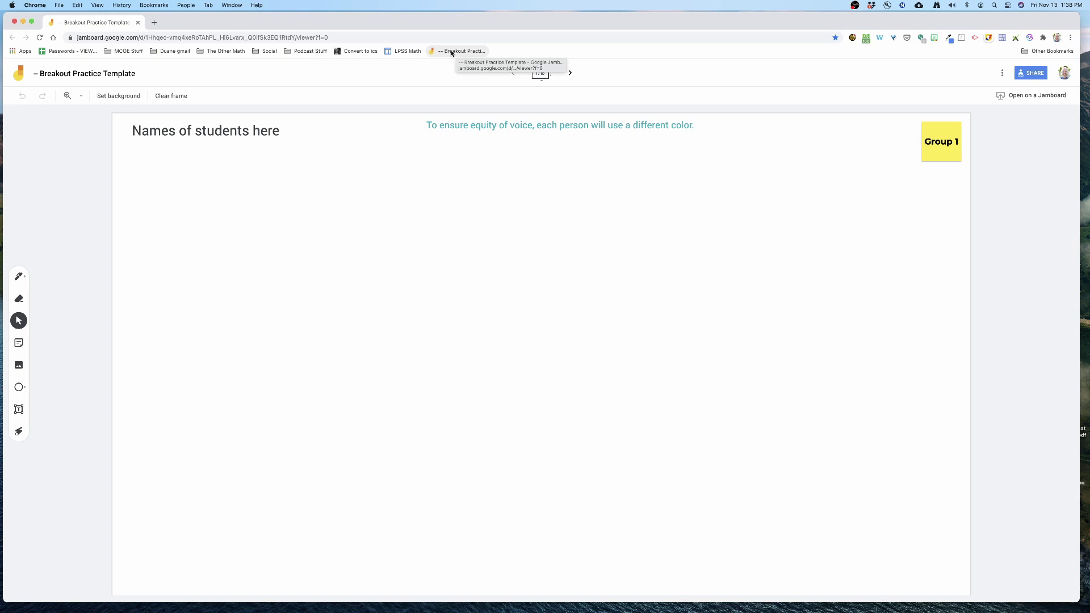
Edit the bookmark's URL, replacing the ending 'viewer?f=0' with 'copy', and save it
{"action": "right_click", "coordinate": [453, 53]}
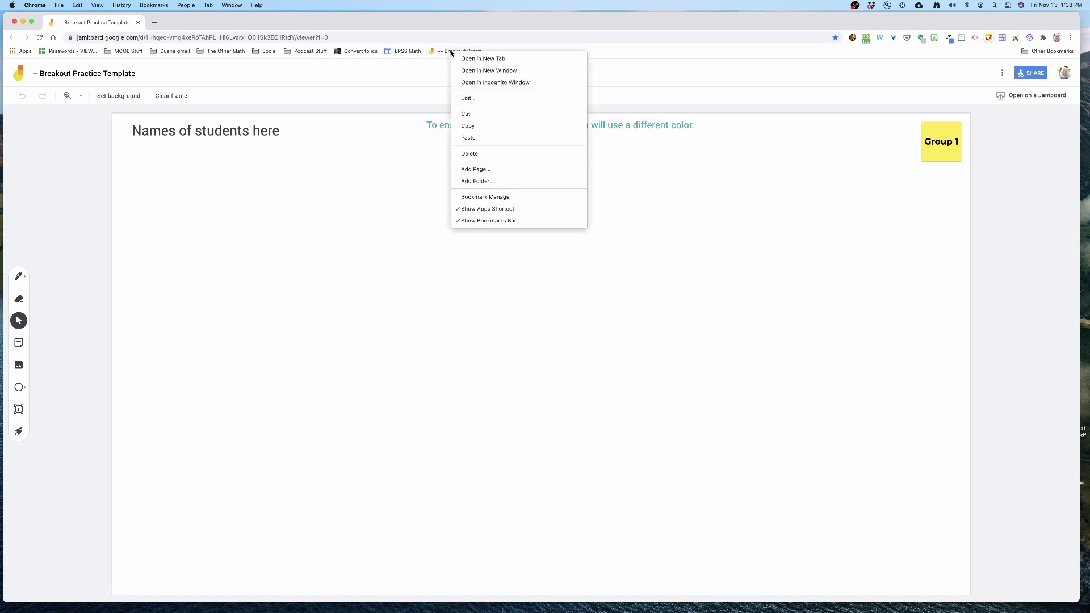
{"action": "left_click", "coordinate": [467, 99]}
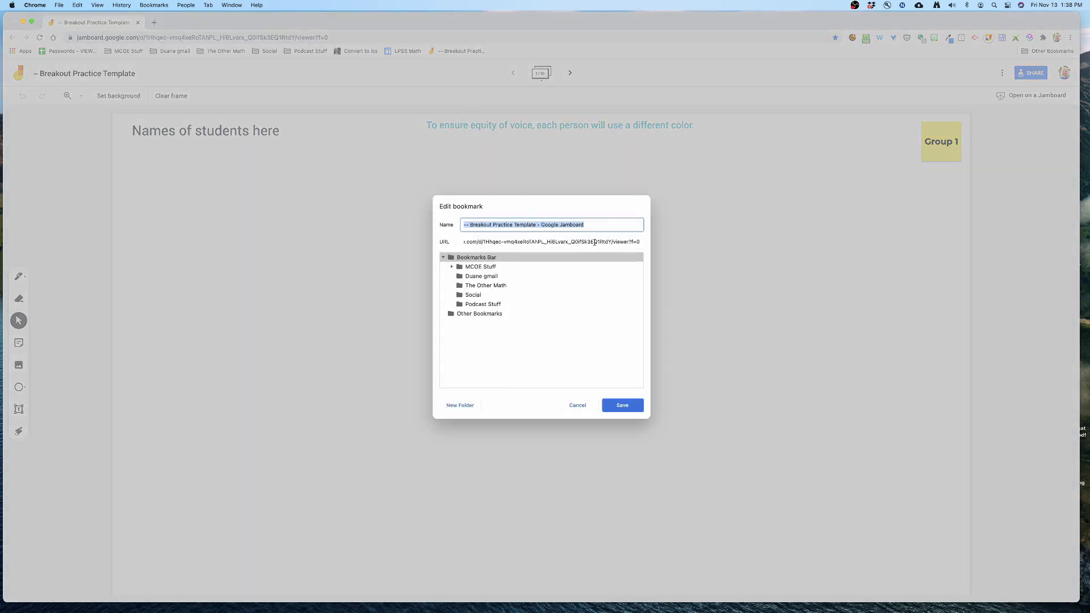
{"action": "left_click_drag", "start_coordinate": [613, 242], "coordinate": [666, 244]}
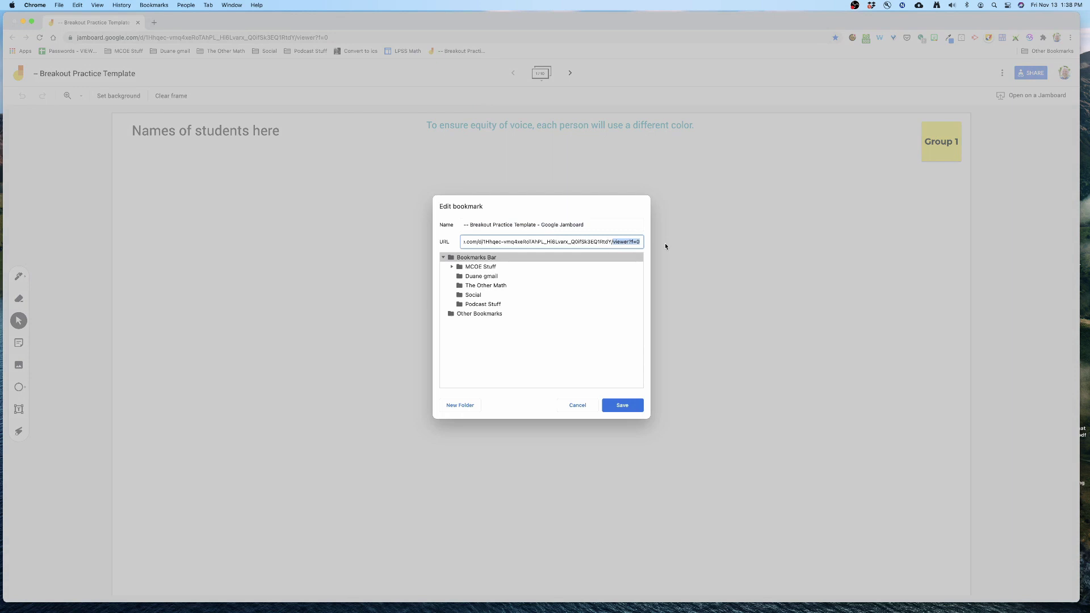
{"action": "key", "text": "BackSpace"}
{"action": "type", "text": "copy"}
{"action": "left_click", "coordinate": [622, 406]}
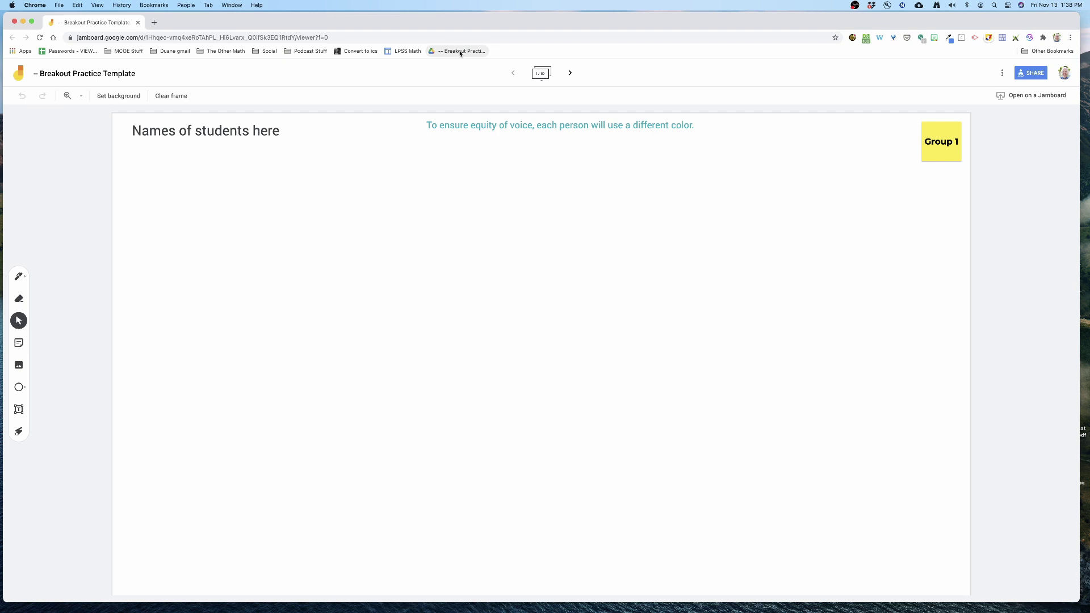
Load the template's Copy document page from the bookmark, then minimise Chrome
{"action": "left_click", "coordinate": [459, 52]}
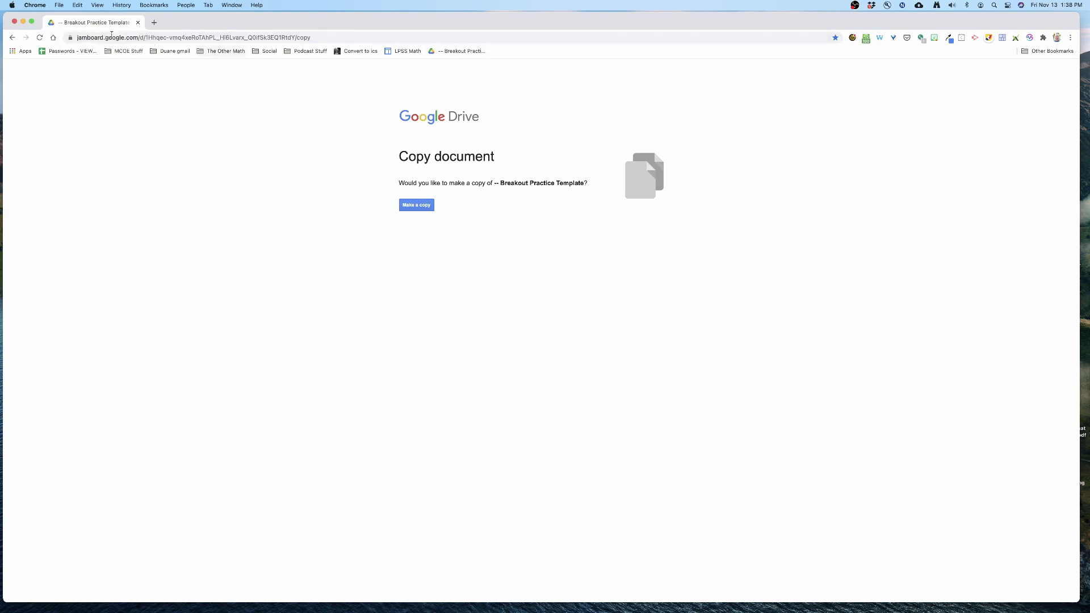
{"action": "left_click", "coordinate": [22, 21]}
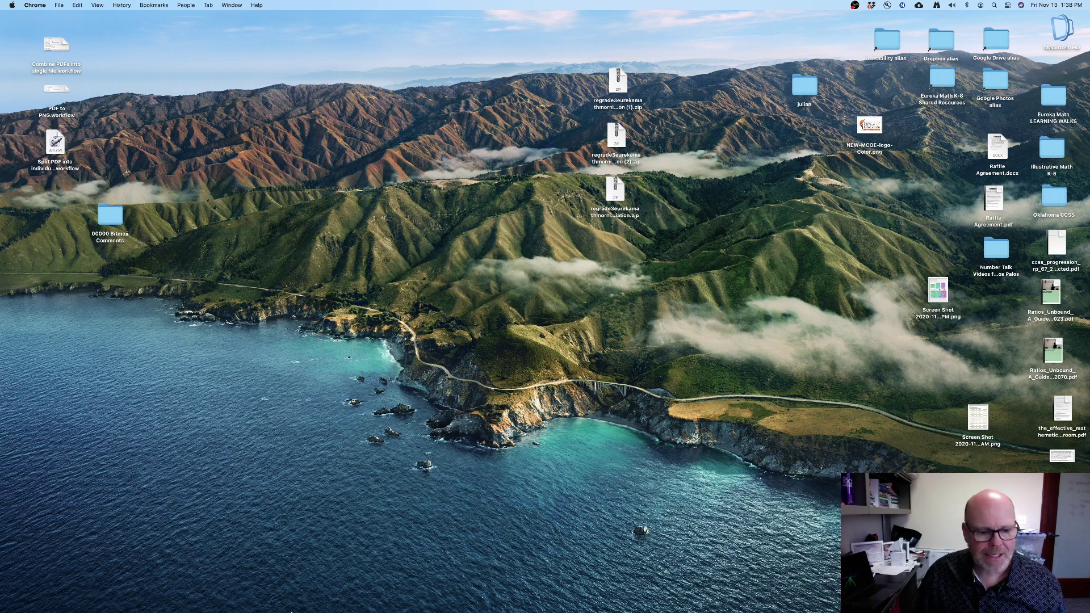
Reopen Chrome and use the template bookmark to make a copy of the board
{"action": "mouse_move", "coordinate": [234, 612]}
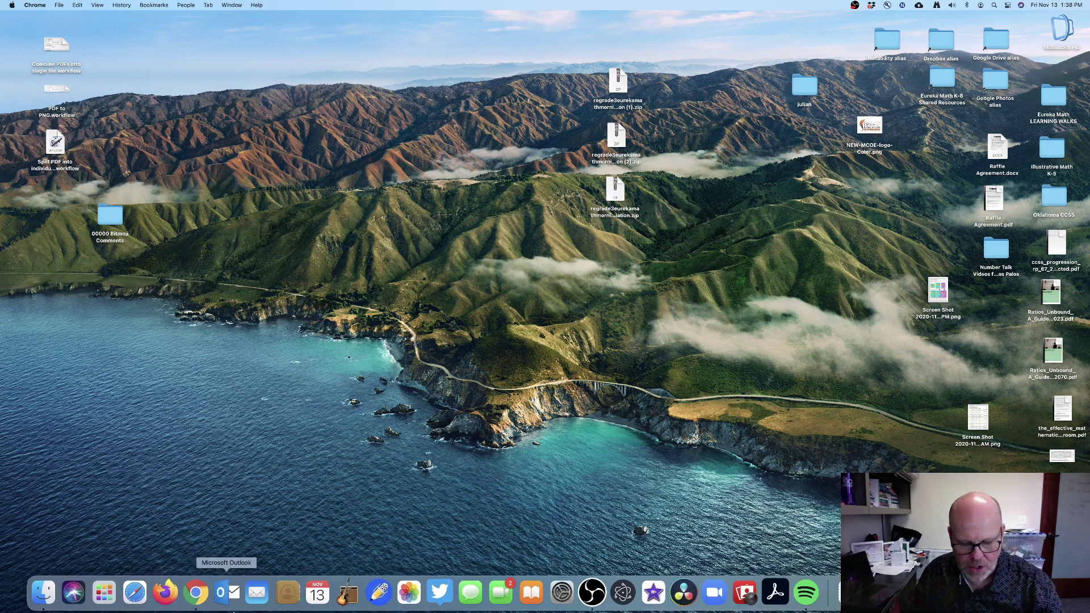
{"action": "left_click", "coordinate": [195, 597]}
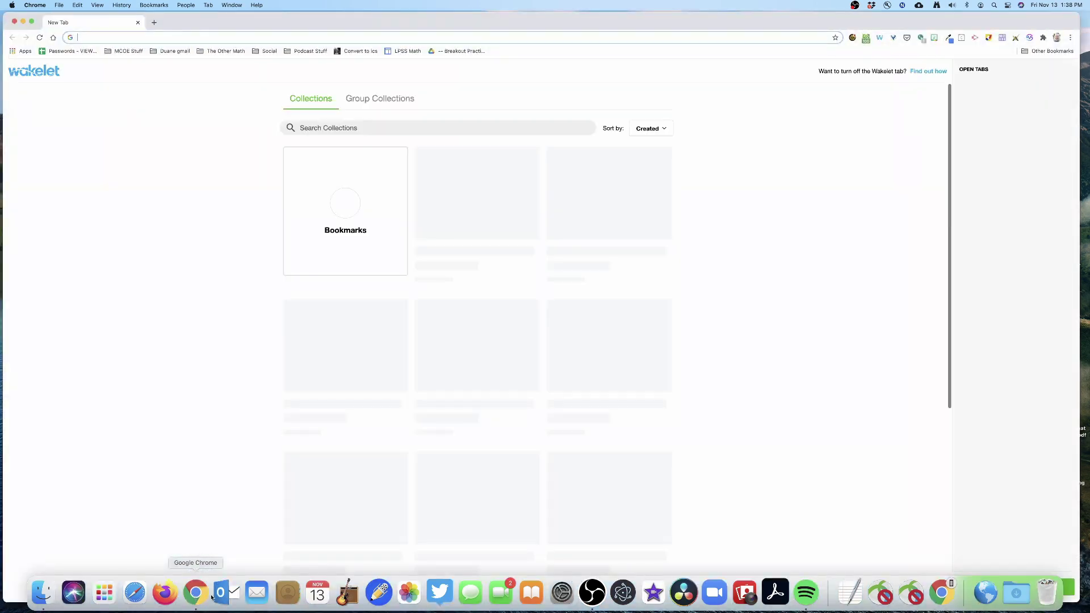
{"action": "left_click", "coordinate": [449, 50]}
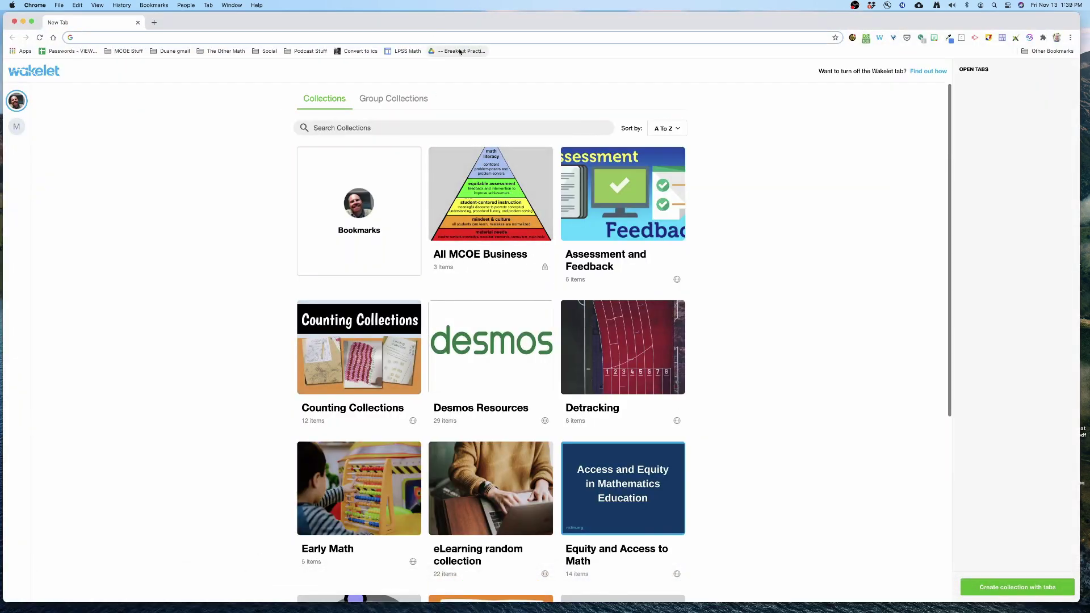
{"action": "left_click", "coordinate": [409, 209]}
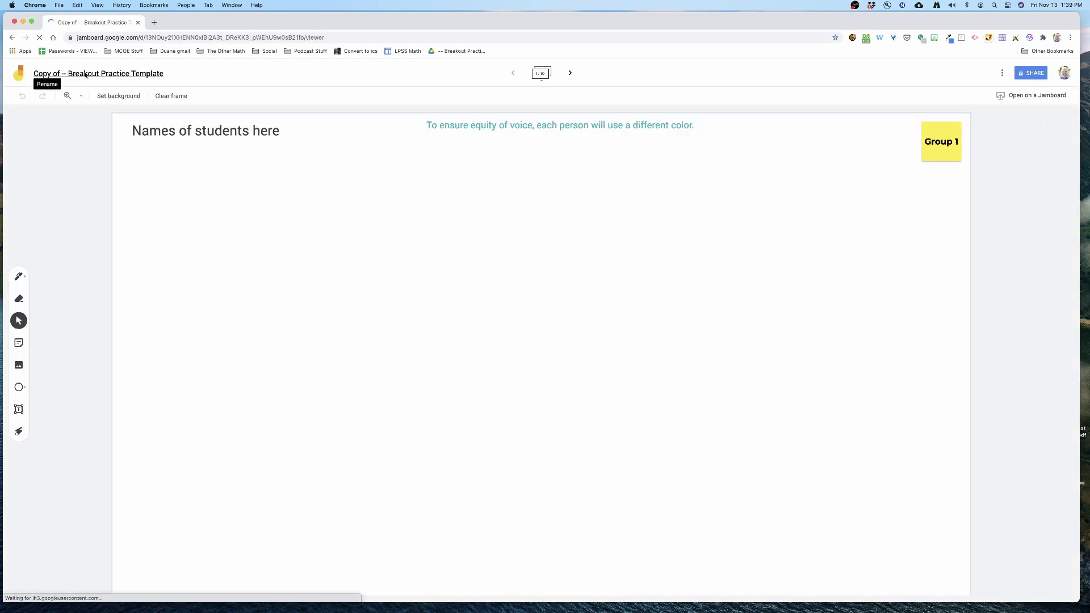
Rename the copied board to 'Practice #1' and go to its Group 4 frame
{"action": "left_click", "coordinate": [86, 74]}
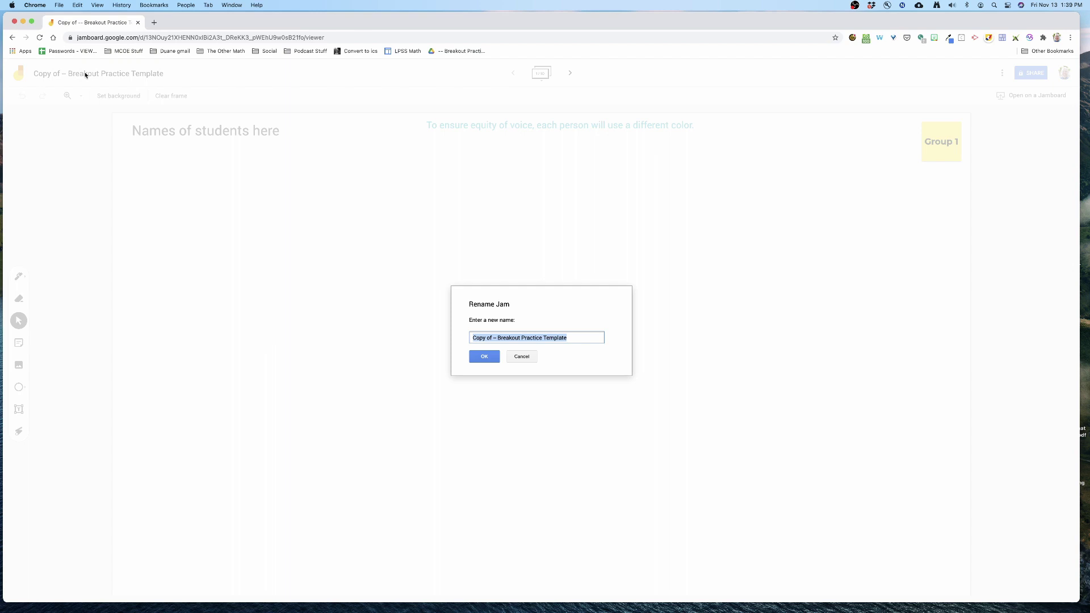
{"action": "type", "text": "Practice #"}
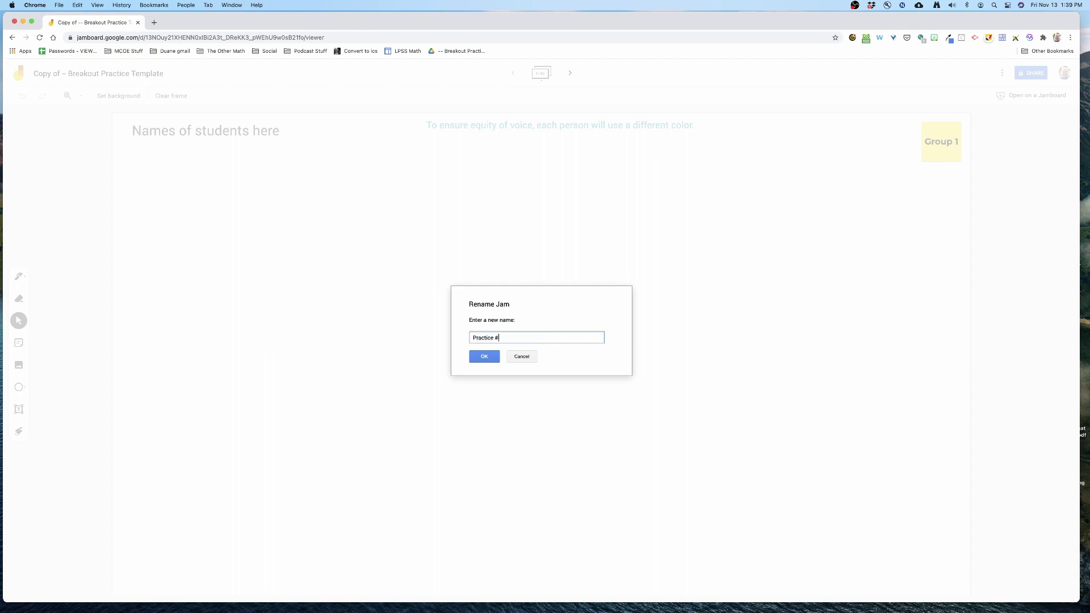
{"action": "type", "text": "1"}
{"action": "key", "text": "Return"}
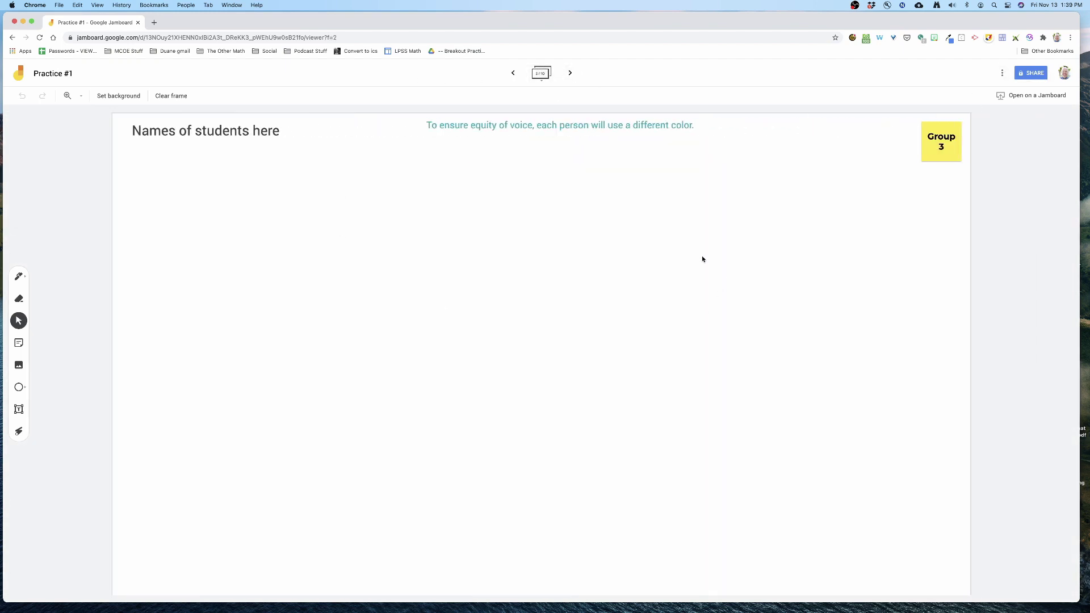
{"action": "left_click", "coordinate": [571, 74]}
Share the board so anyone with the link is an Editor, and copy the link
{"action": "left_click", "coordinate": [1030, 72]}
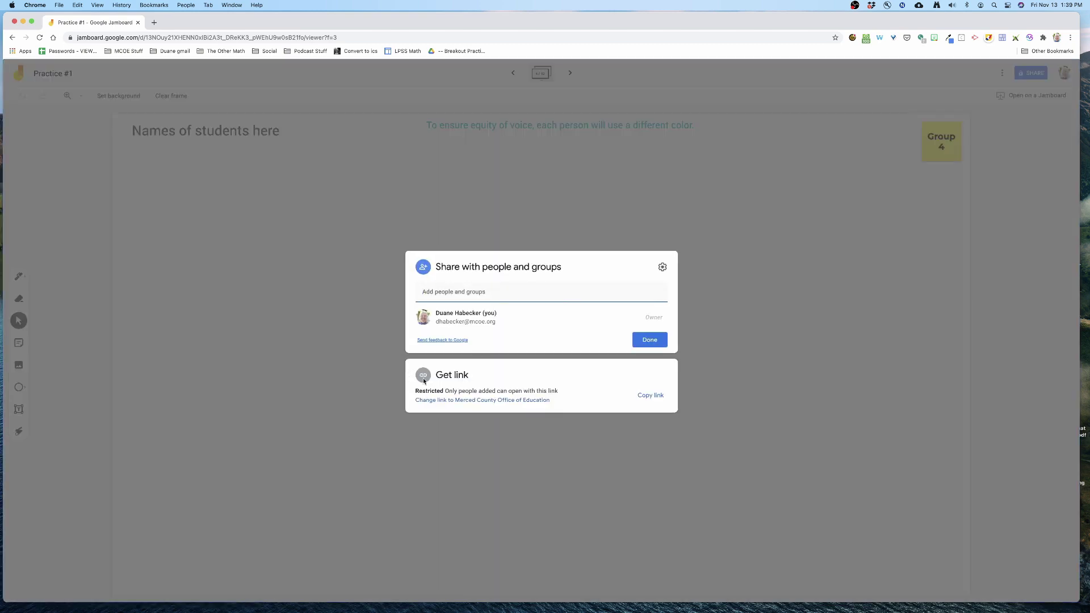
{"action": "left_click", "coordinate": [424, 380]}
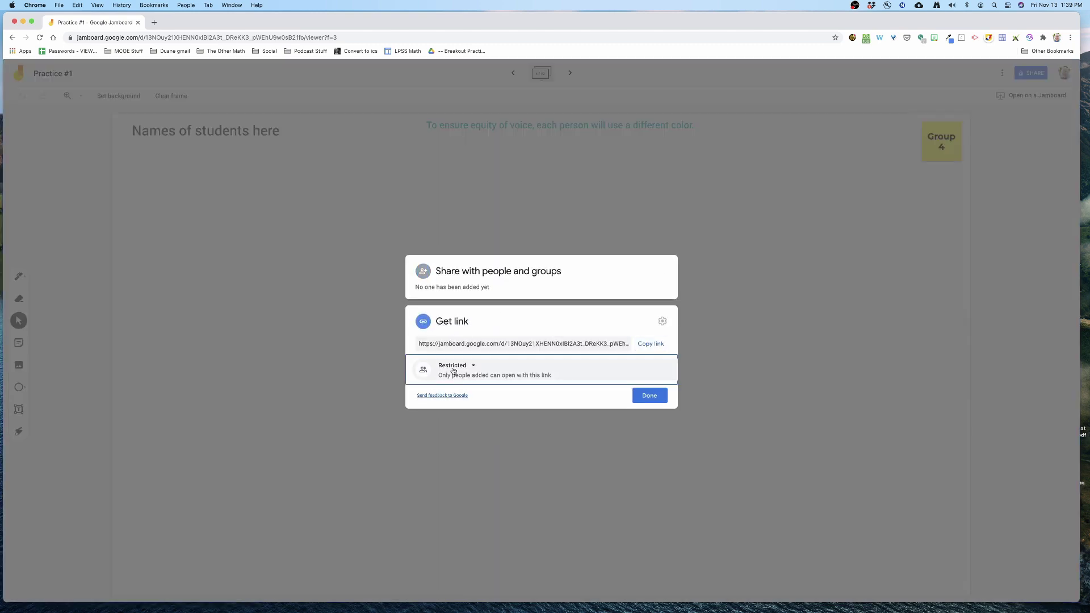
{"action": "left_click", "coordinate": [454, 366]}
{"action": "left_click", "coordinate": [494, 440]}
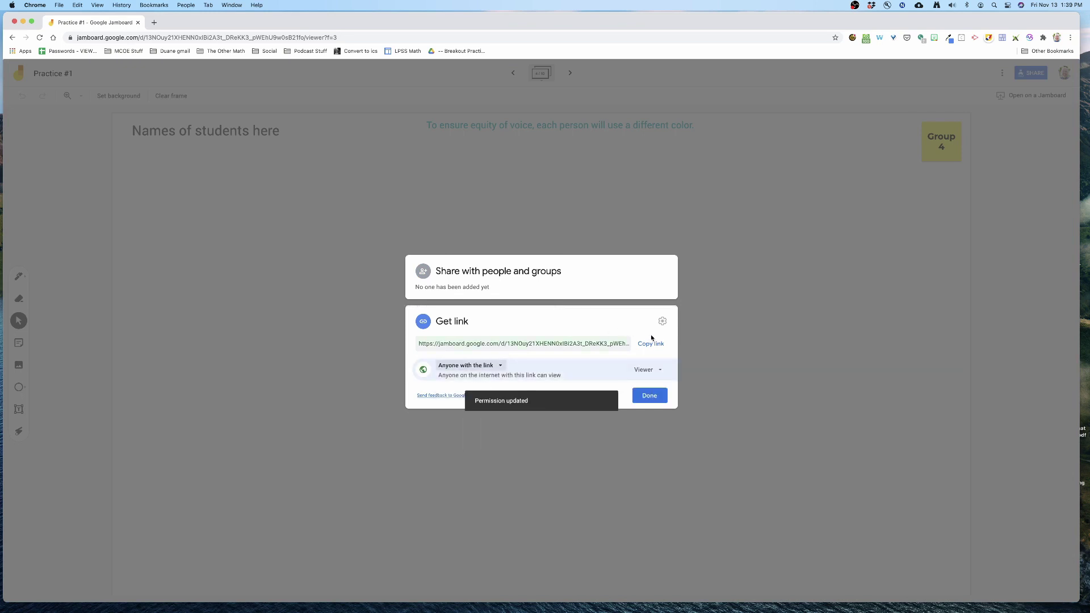
{"action": "left_click", "coordinate": [451, 367]}
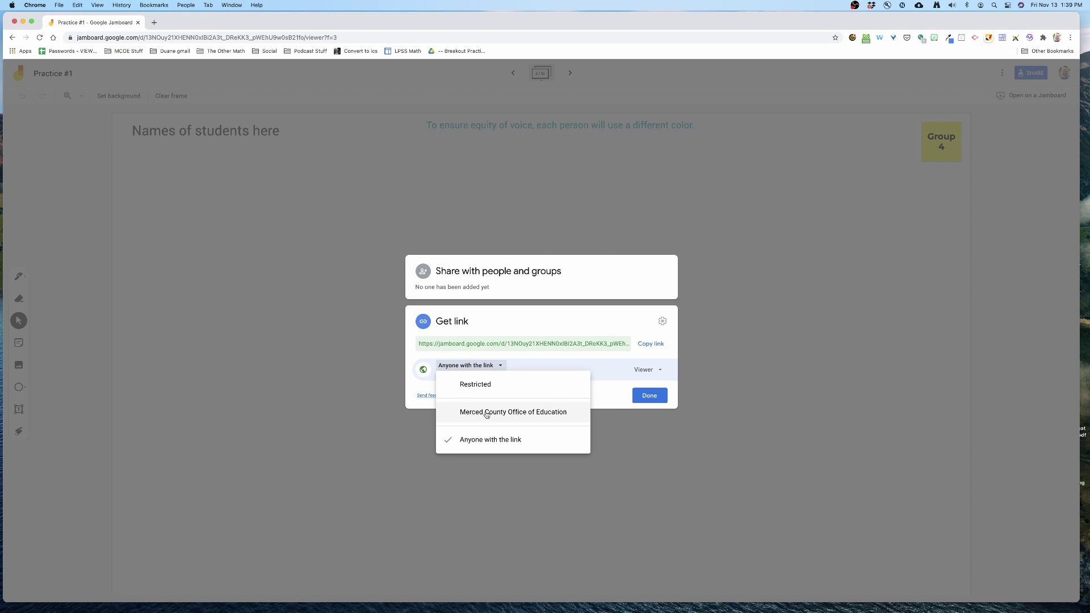
{"action": "left_click", "coordinate": [491, 441]}
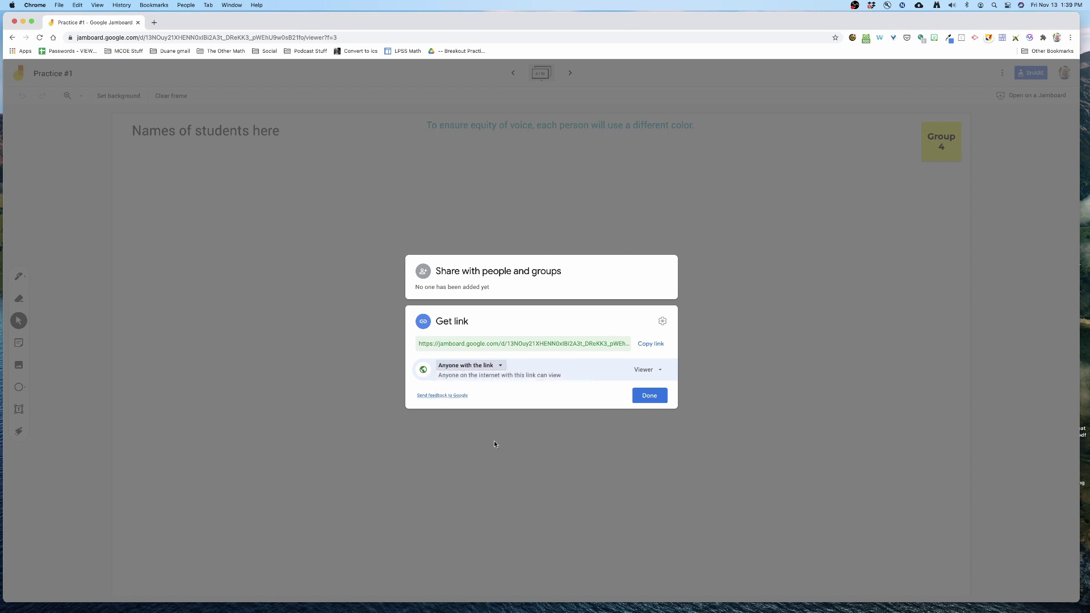
{"action": "left_click", "coordinate": [651, 343]}
{"action": "left_click", "coordinate": [647, 371]}
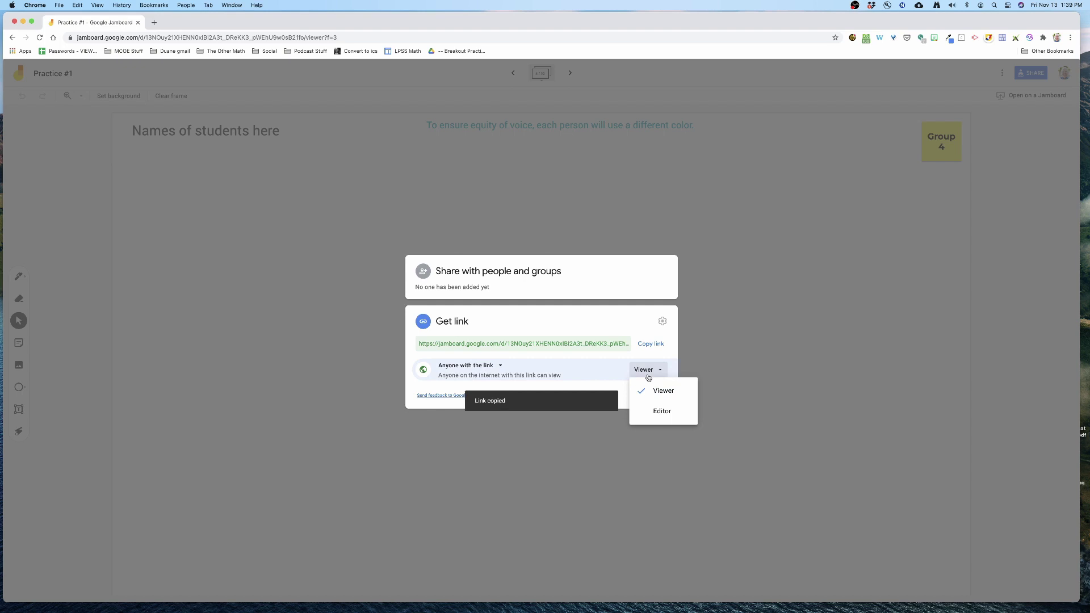
{"action": "left_click", "coordinate": [660, 411]}
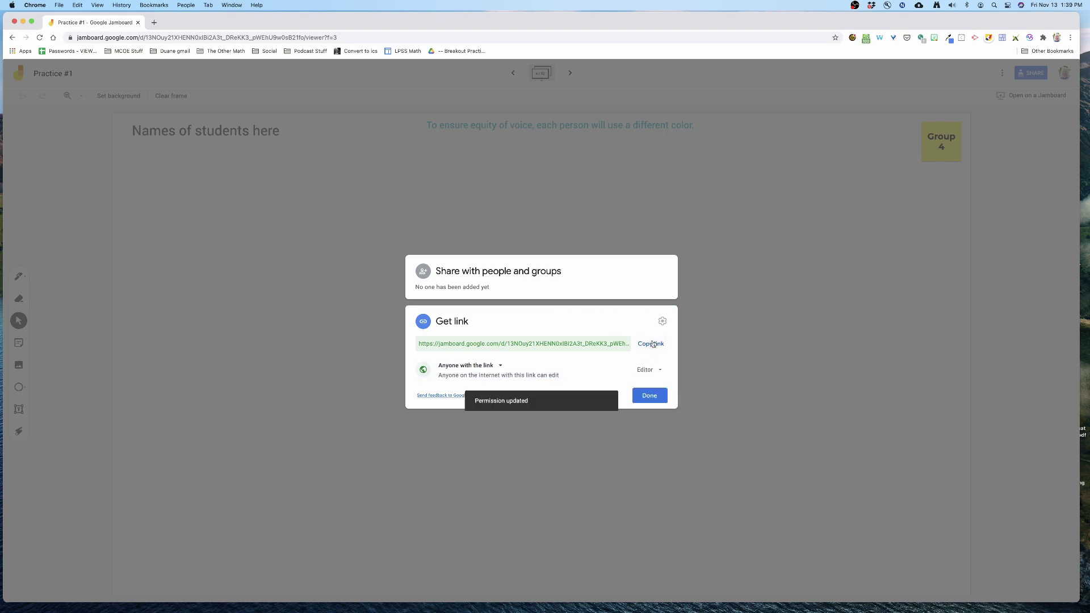
{"action": "left_click", "coordinate": [650, 395]}
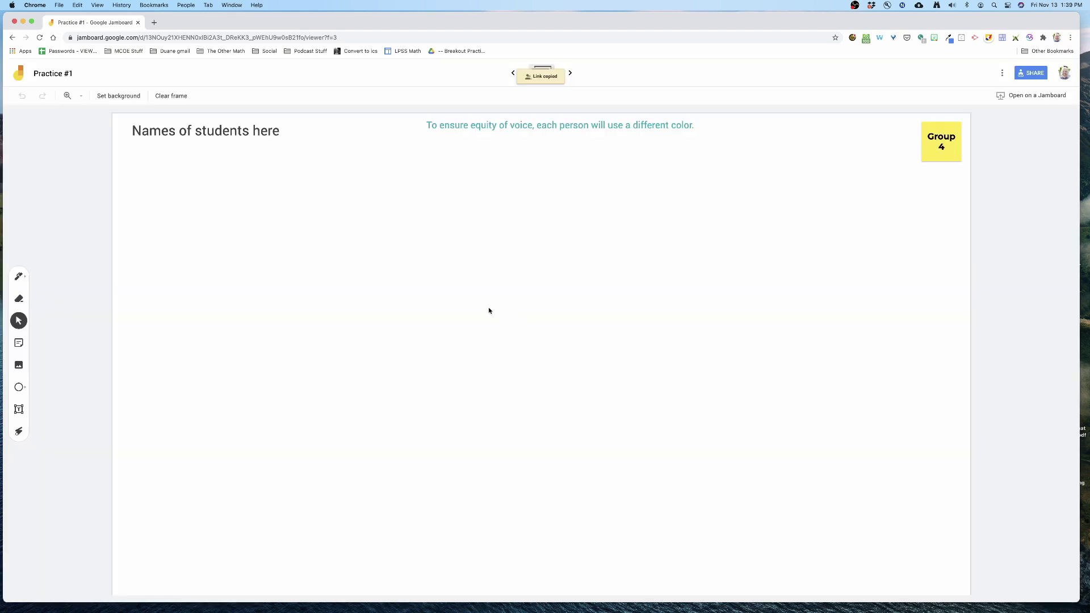
Paste the copied share link into a new text box and widen it to two lines
{"action": "left_click", "coordinate": [19, 409]}
{"action": "left_click", "coordinate": [204, 297]}
{"action": "key", "text": "super+v"}
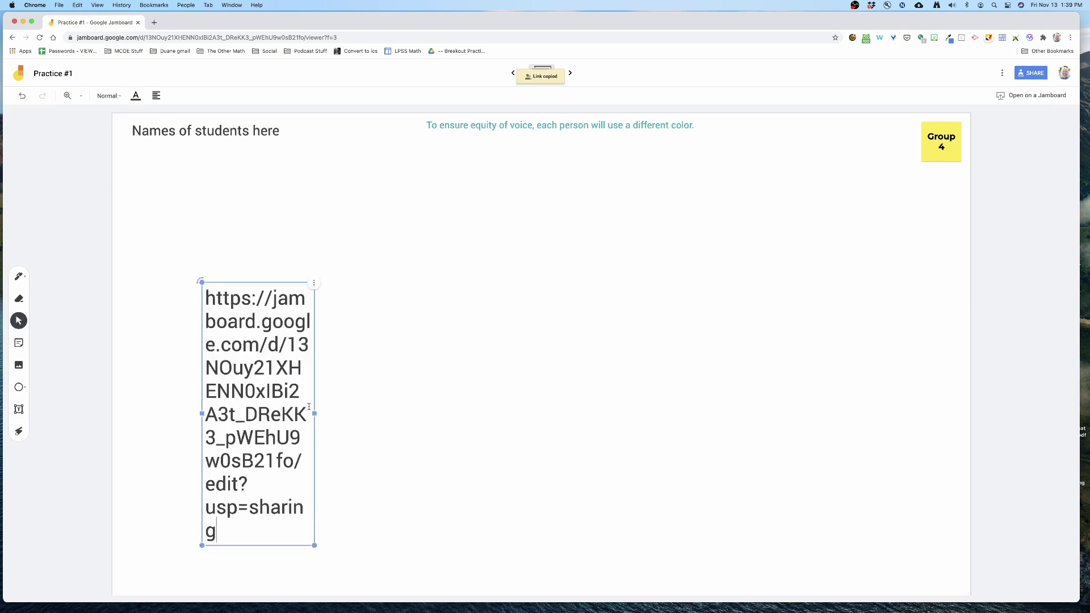
{"action": "left_click_drag", "start_coordinate": [315, 414], "coordinate": [929, 360]}
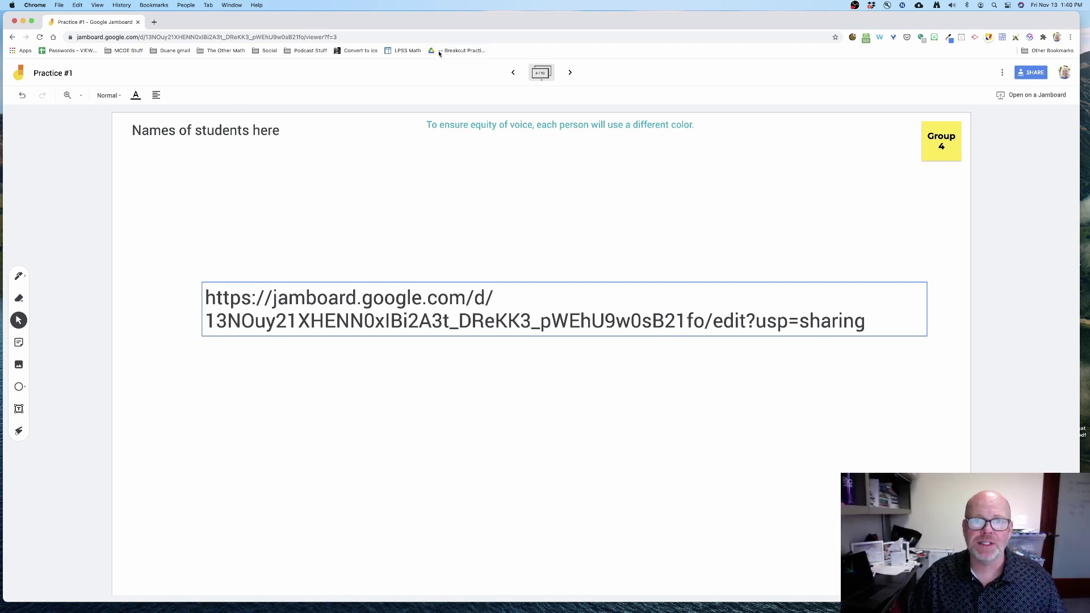
Make another copy of the template and rename it 'PRactice #2'
{"action": "left_click", "coordinate": [458, 52]}
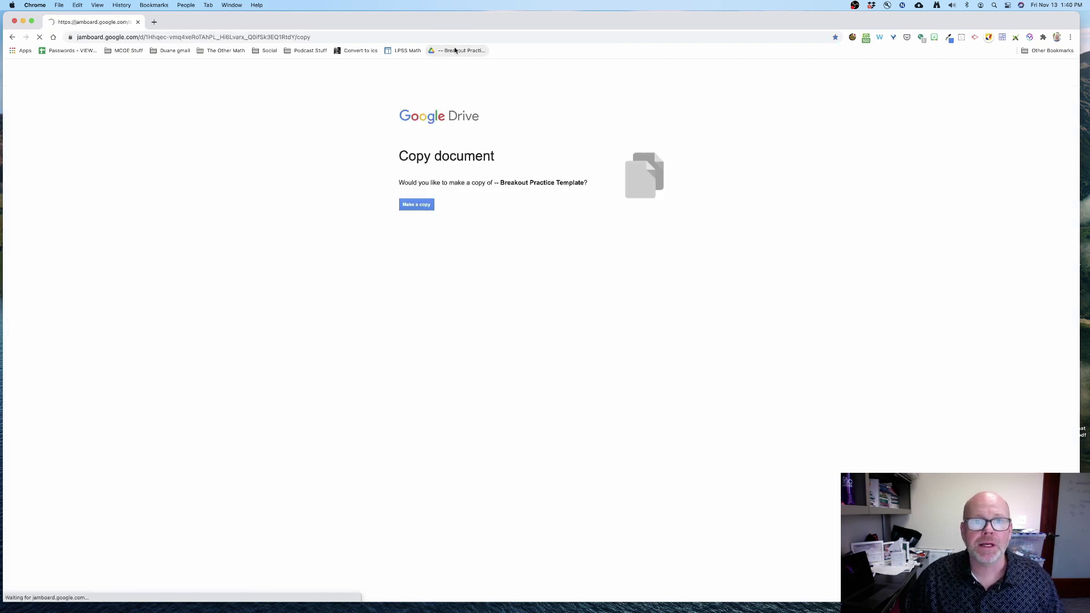
{"action": "left_click", "coordinate": [422, 206]}
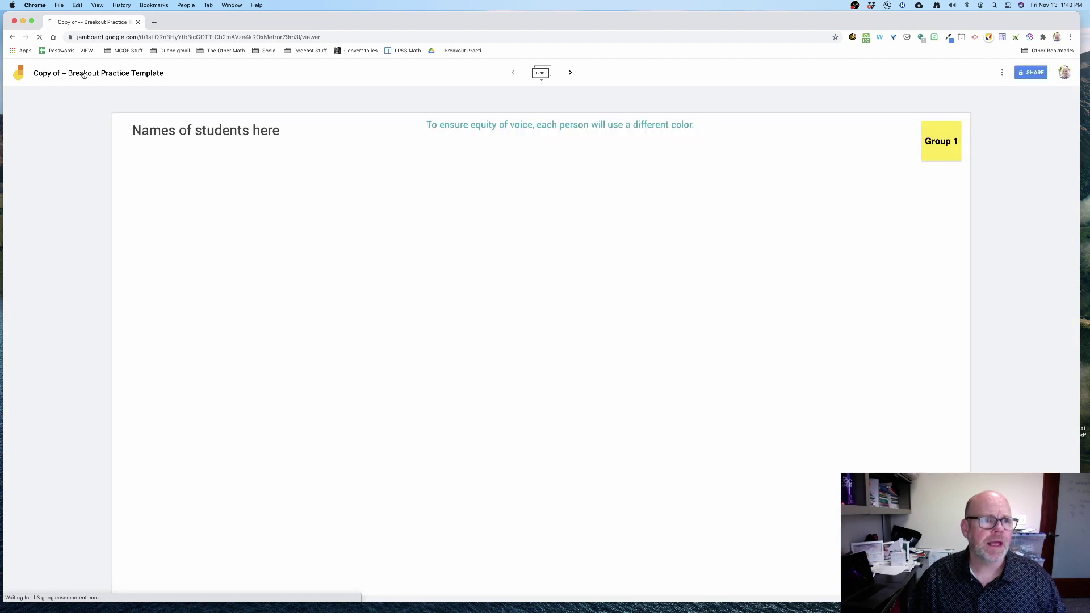
{"action": "left_click", "coordinate": [83, 75]}
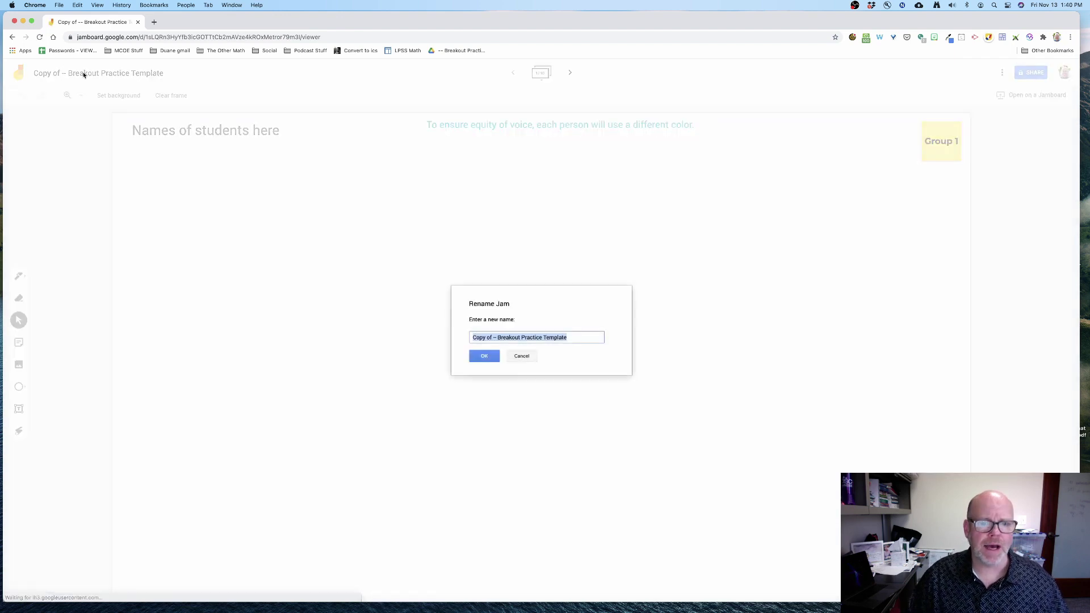
{"action": "type", "text": "PRactice #2"}
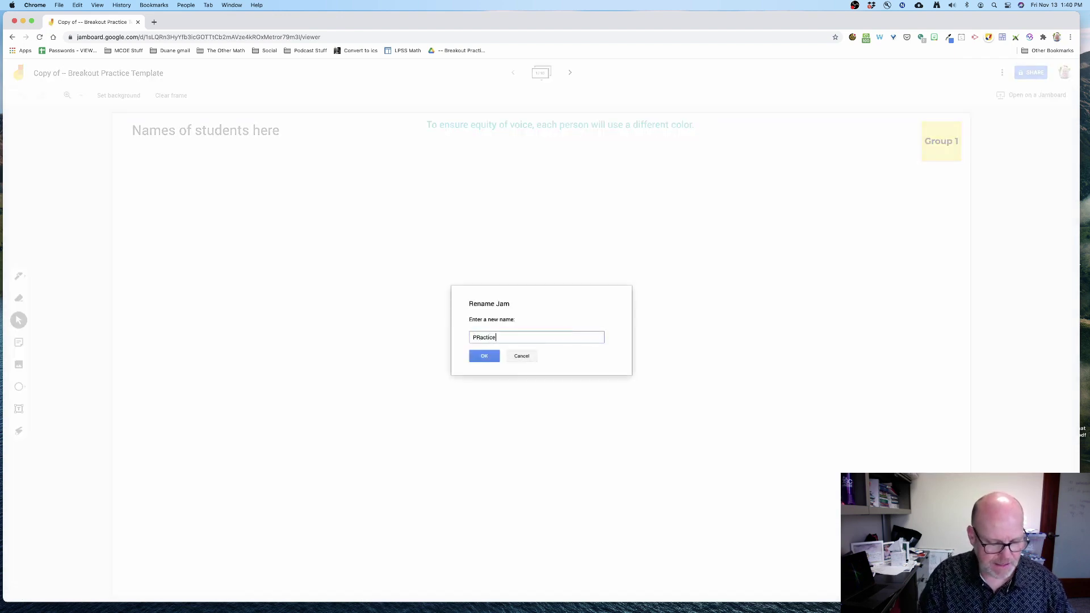
{"action": "left_click", "coordinate": [495, 358]}
Set link sharing to Anyone with the link as Editor and copy the share link
{"action": "left_click", "coordinate": [1029, 73]}
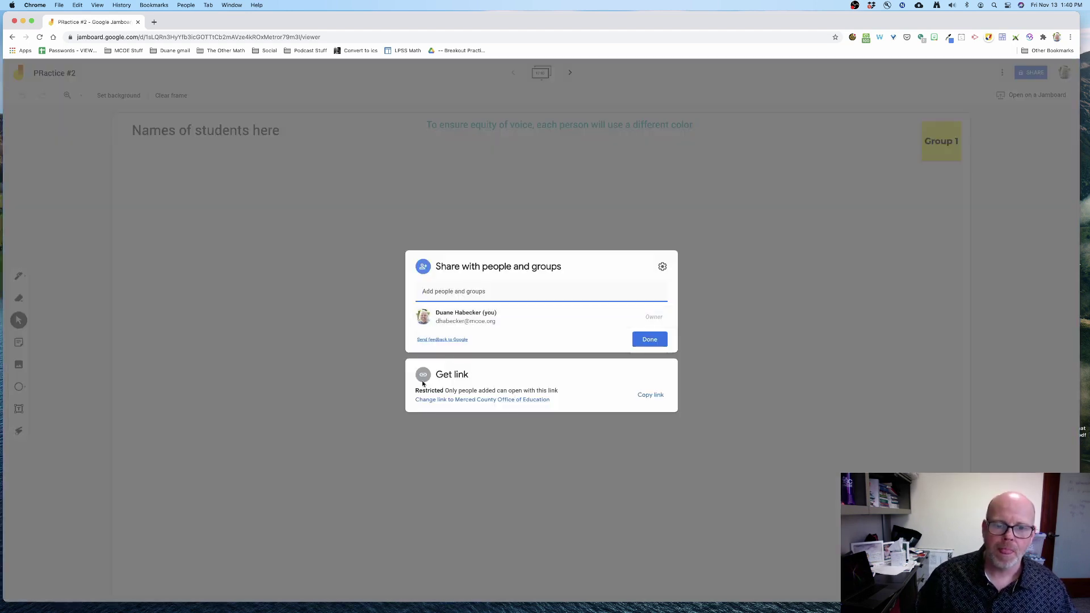
{"action": "left_click", "coordinate": [423, 384]}
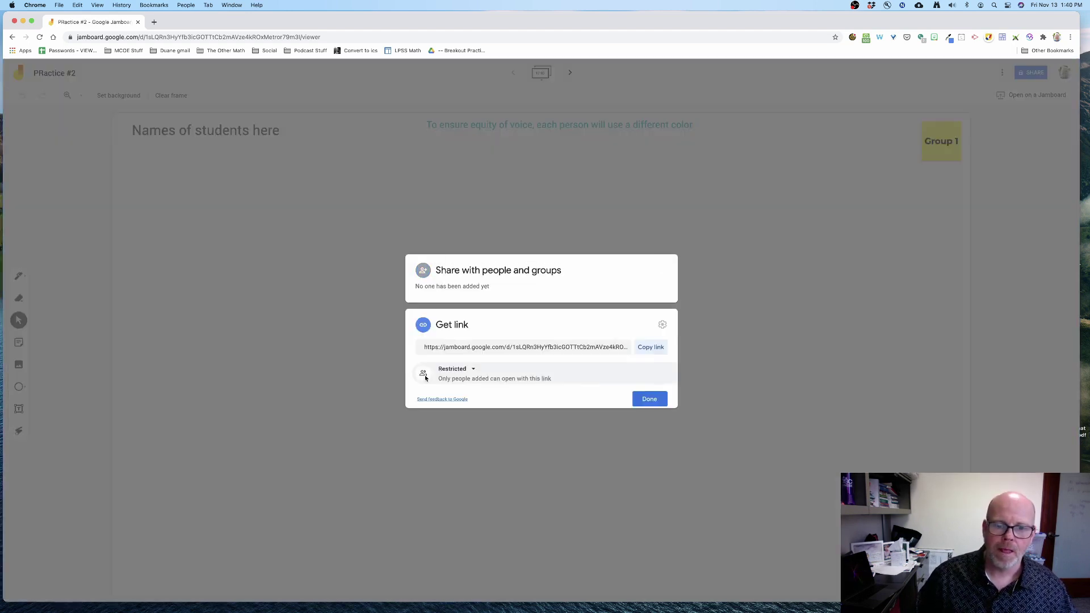
{"action": "left_click", "coordinate": [455, 366]}
{"action": "left_click", "coordinate": [480, 442]}
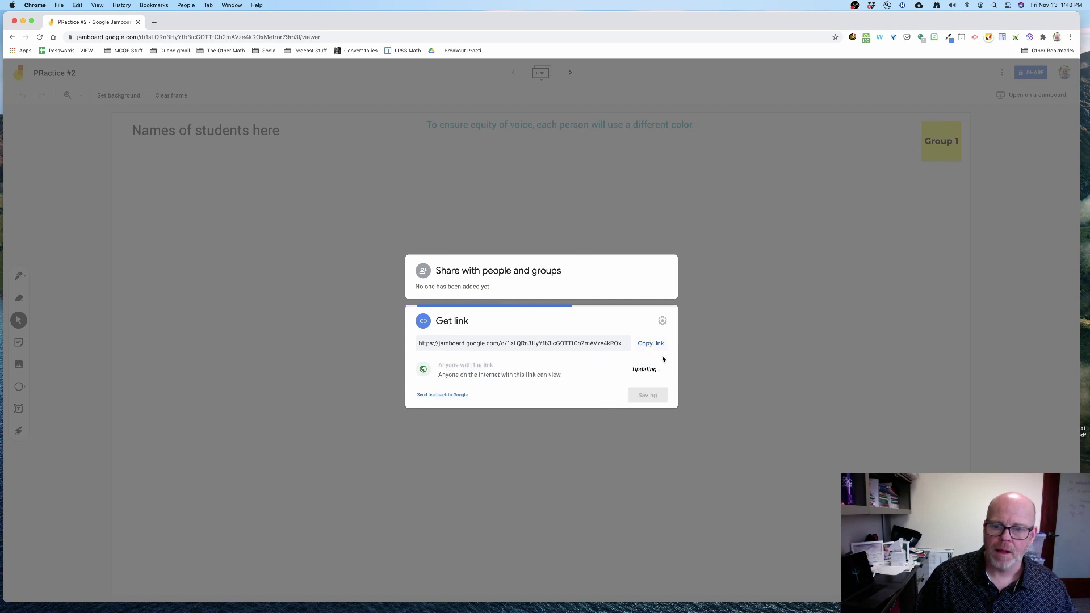
{"action": "left_click", "coordinate": [646, 370]}
{"action": "left_click", "coordinate": [653, 410]}
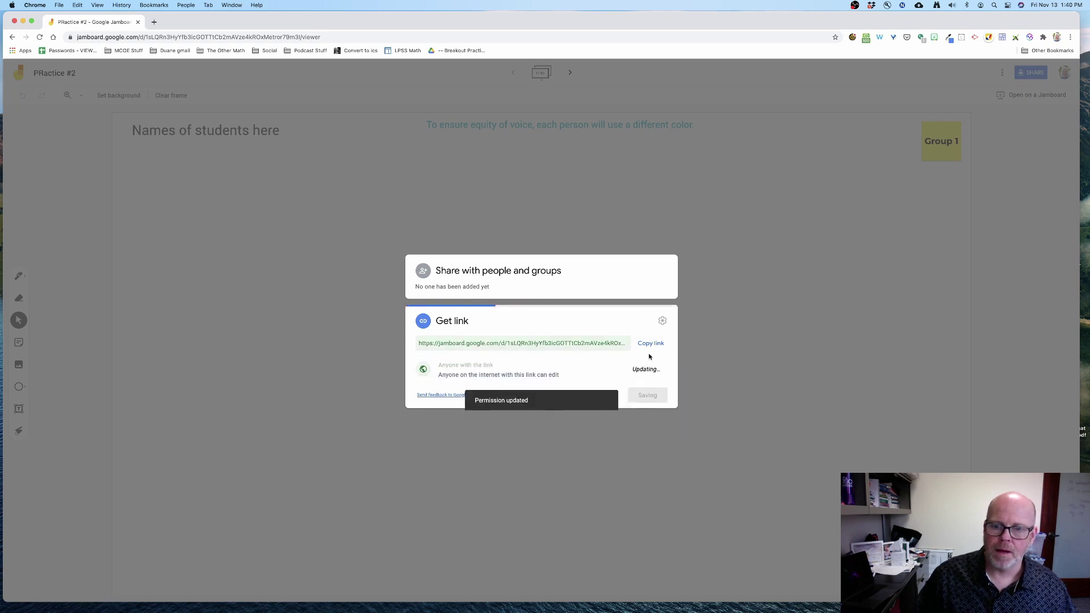
{"action": "left_click", "coordinate": [650, 343]}
{"action": "left_click", "coordinate": [651, 396]}
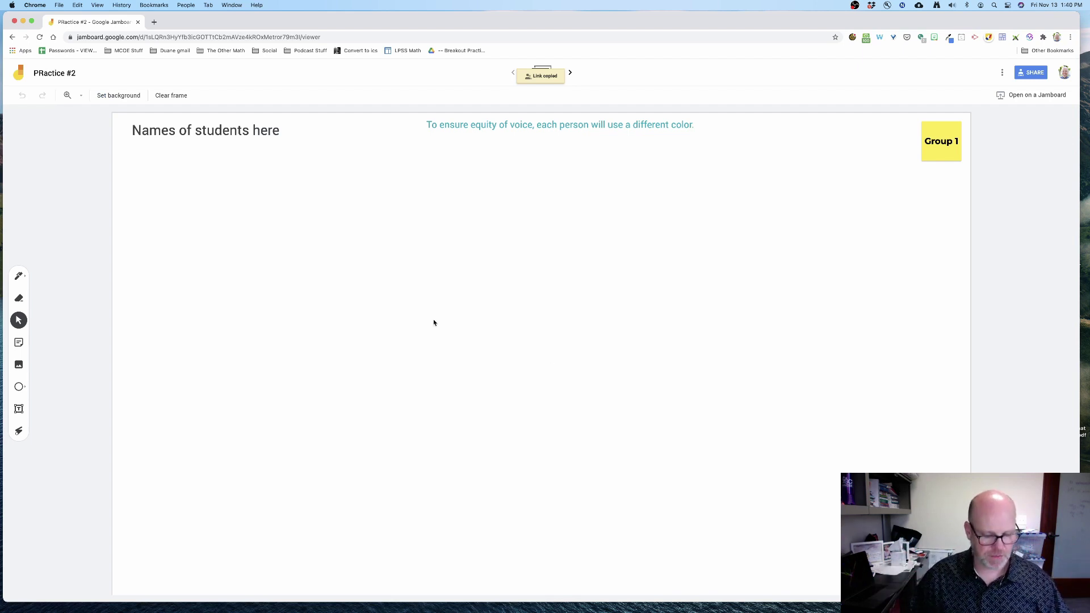
Paste the share link into a new text box on Group 1, stretched wide to two lines
{"action": "left_click", "coordinate": [18, 409]}
{"action": "left_click_drag", "start_coordinate": [237, 264], "coordinate": [348, 293]}
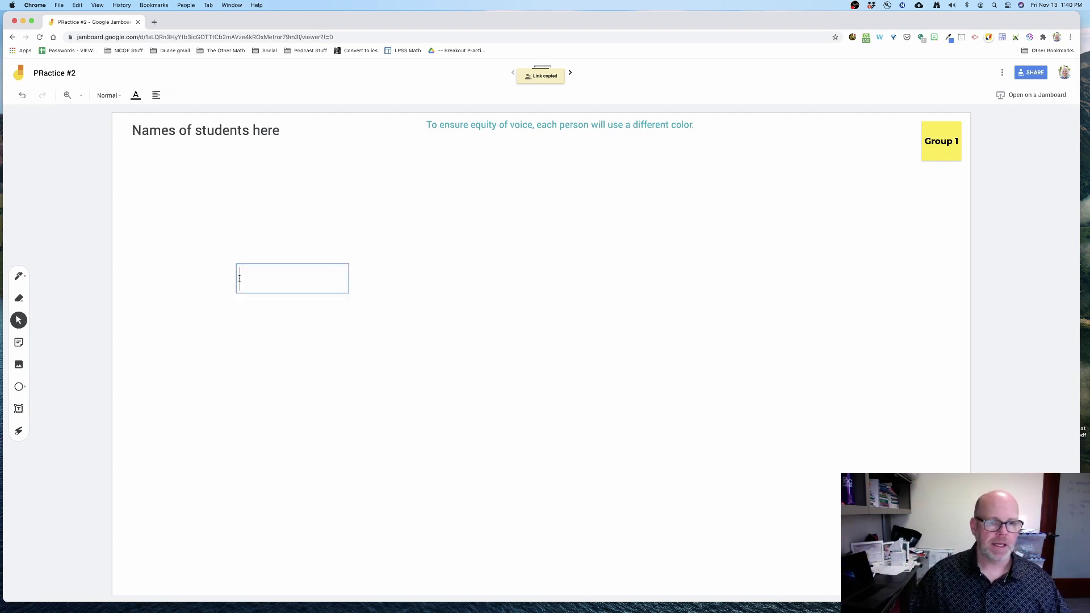
{"action": "key", "text": "super+v"}
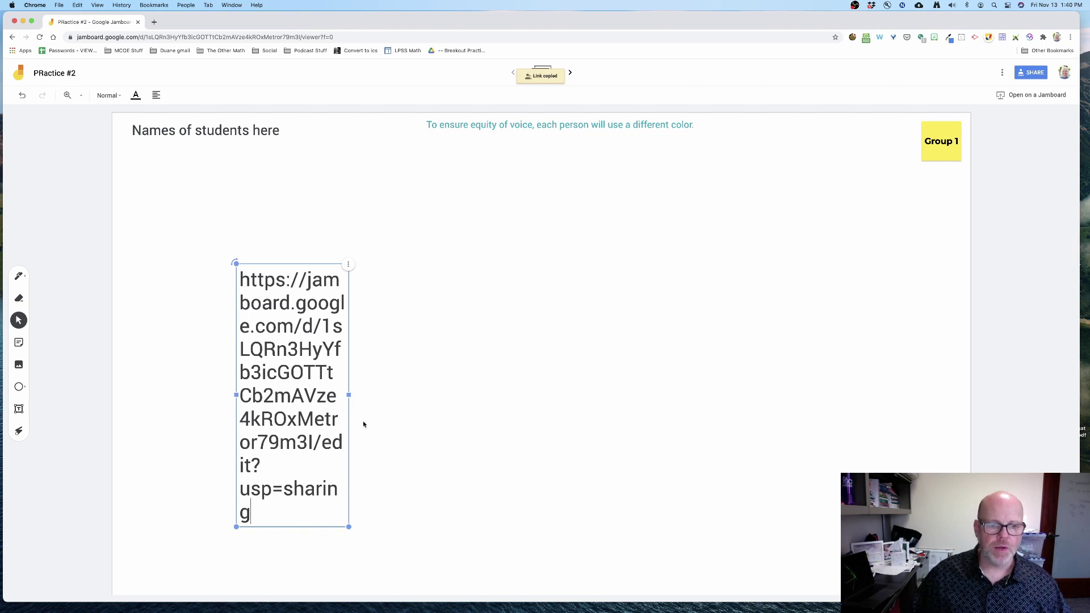
{"action": "left_click_drag", "start_coordinate": [348, 395], "coordinate": [903, 371]}
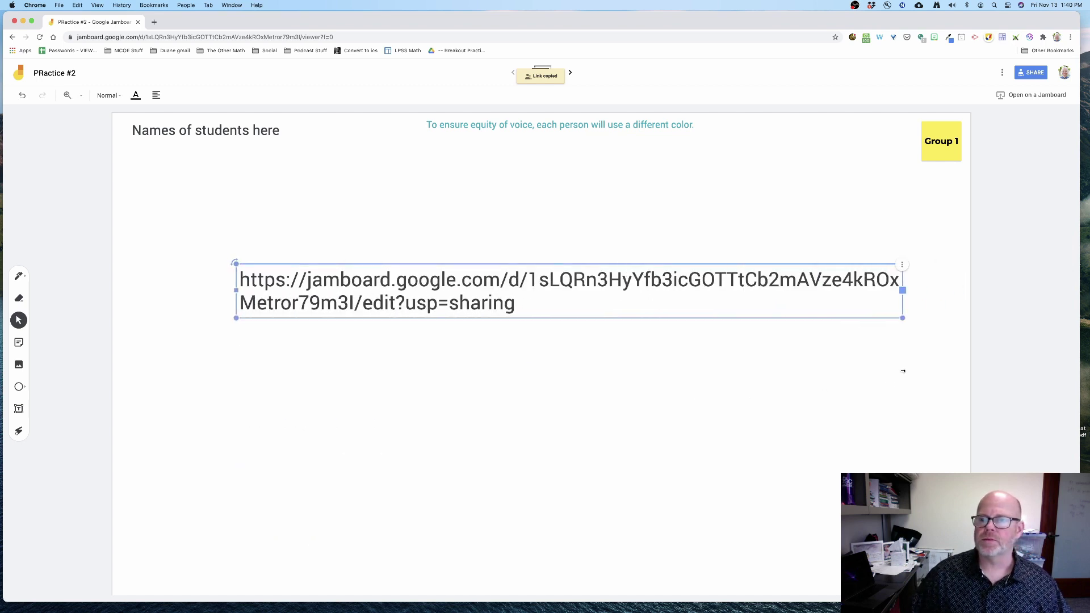
{"action": "left_click", "coordinate": [666, 395]}
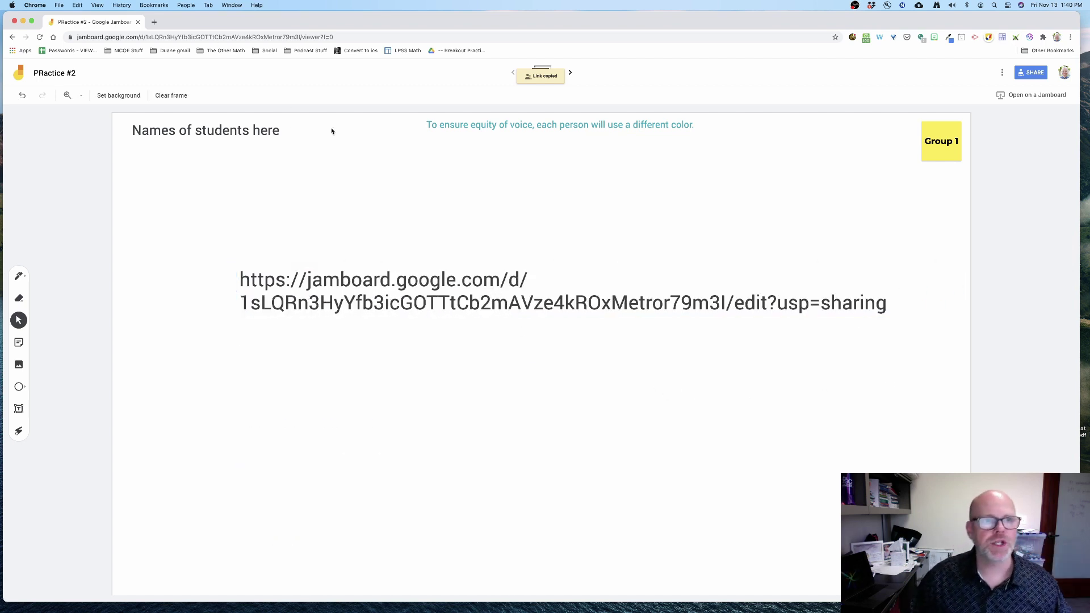